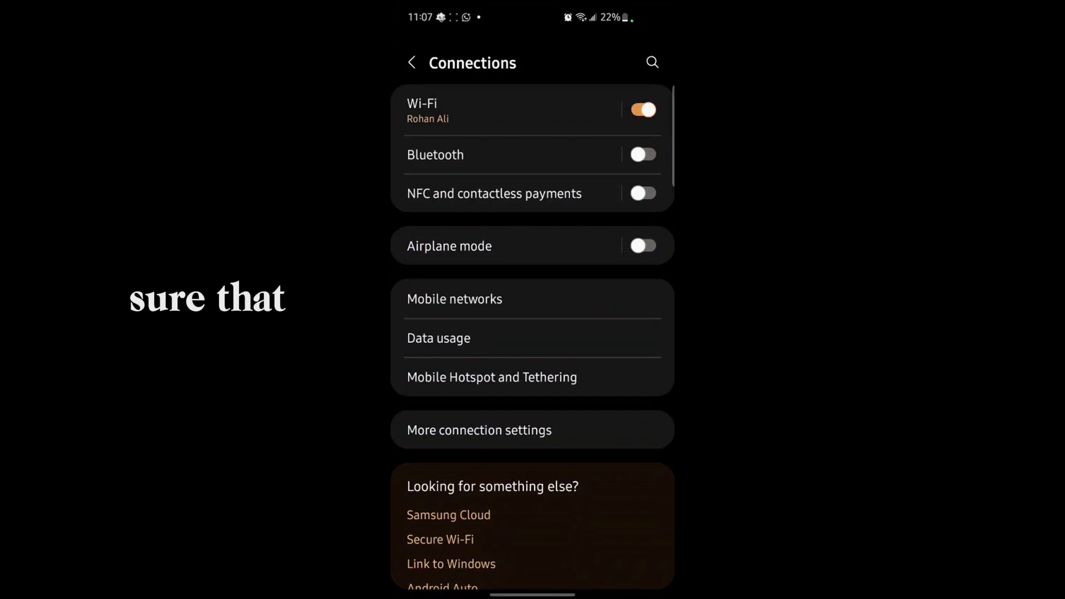
From the home screen, launch Snapchat and reach its Settings list via the profile's gear icon.
drag(533, 594, 532, 333)
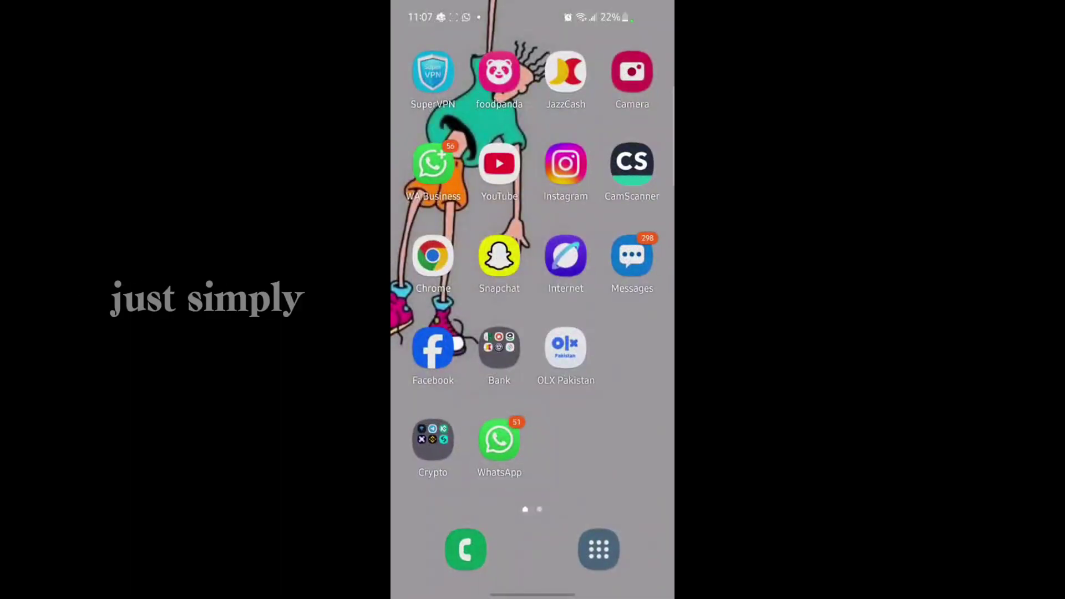
click(499, 258)
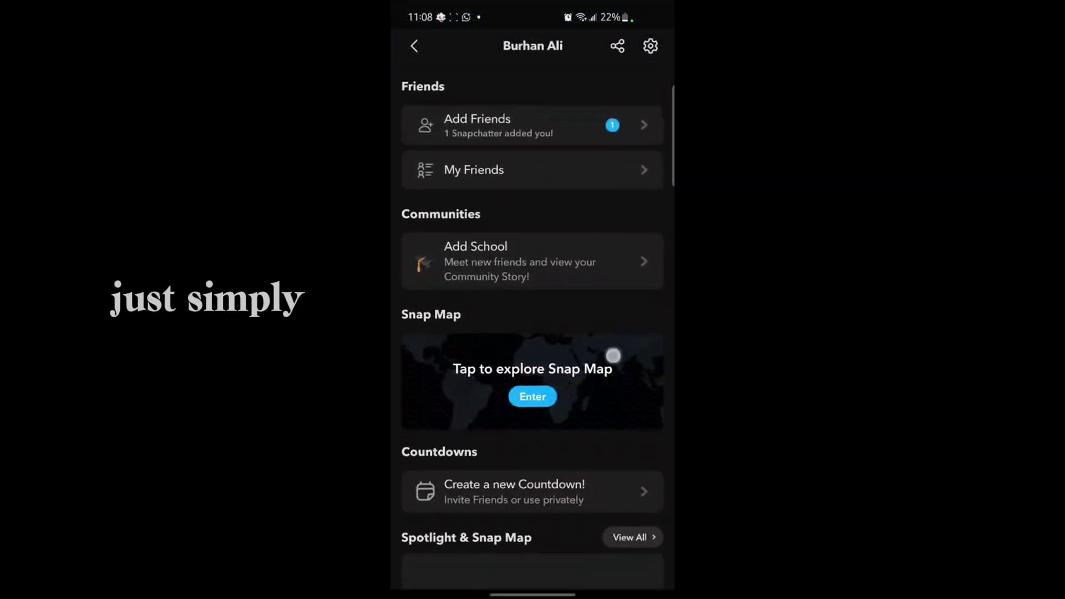
scroll(613, 357, down, 5)
scroll(583, 291, up, 5)
scroll(545, 208, up, 5)
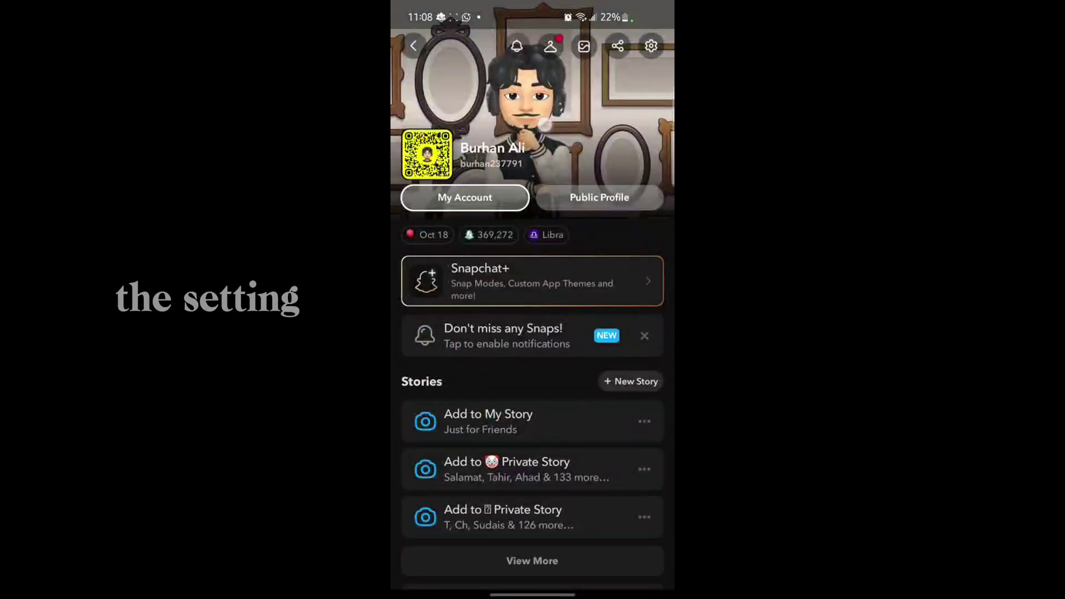
click(651, 45)
scroll(575, 399, down, 2)
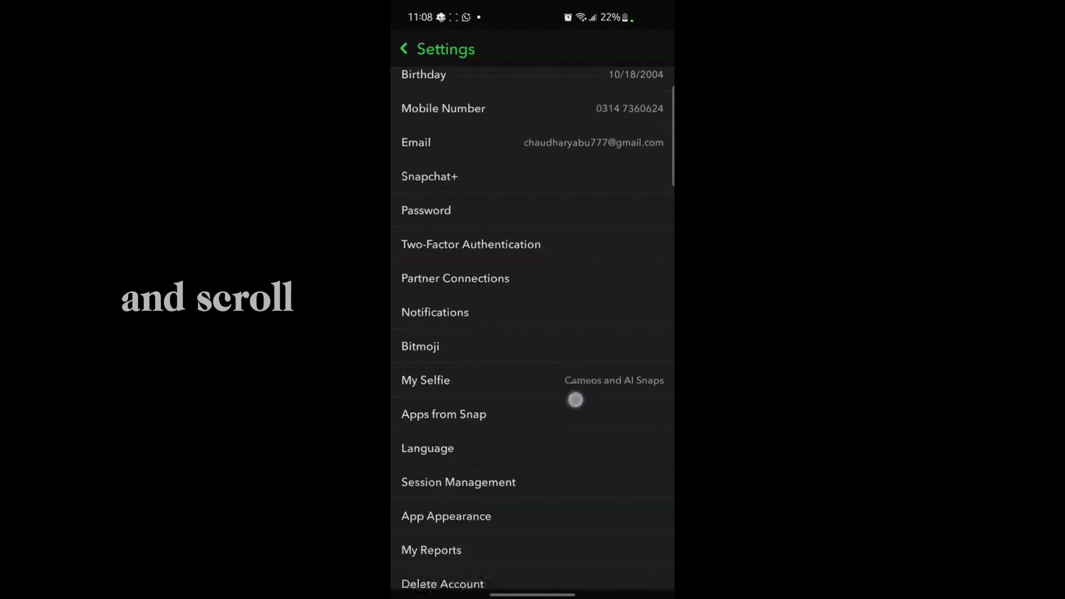
scroll(575, 399, down, 5)
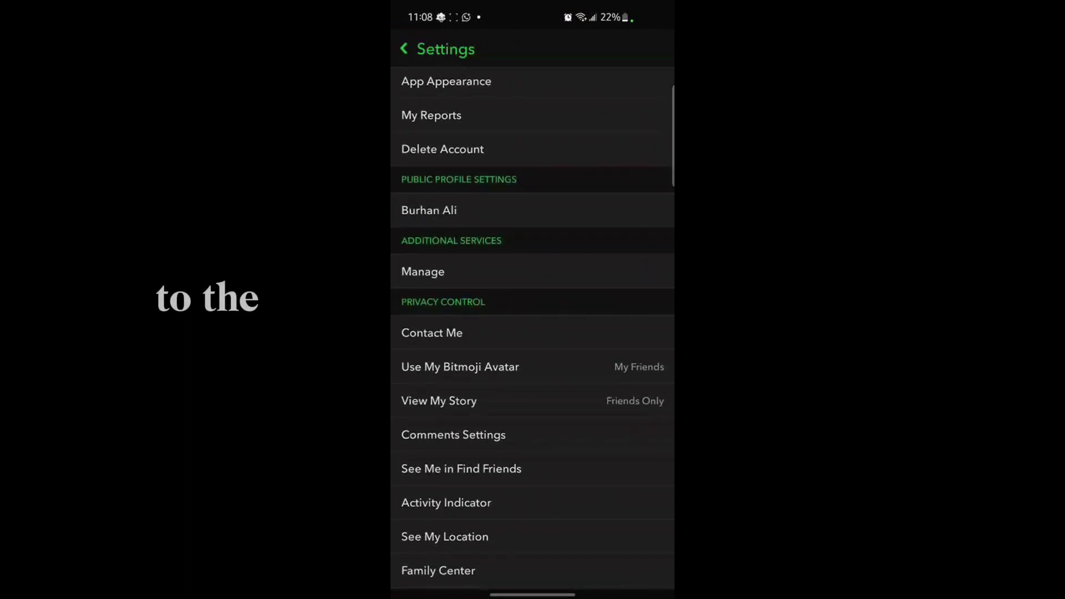
scroll(572, 409, down, 1)
scroll(571, 408, down, 5)
scroll(571, 408, down, 1)
scroll(571, 408, down, 3)
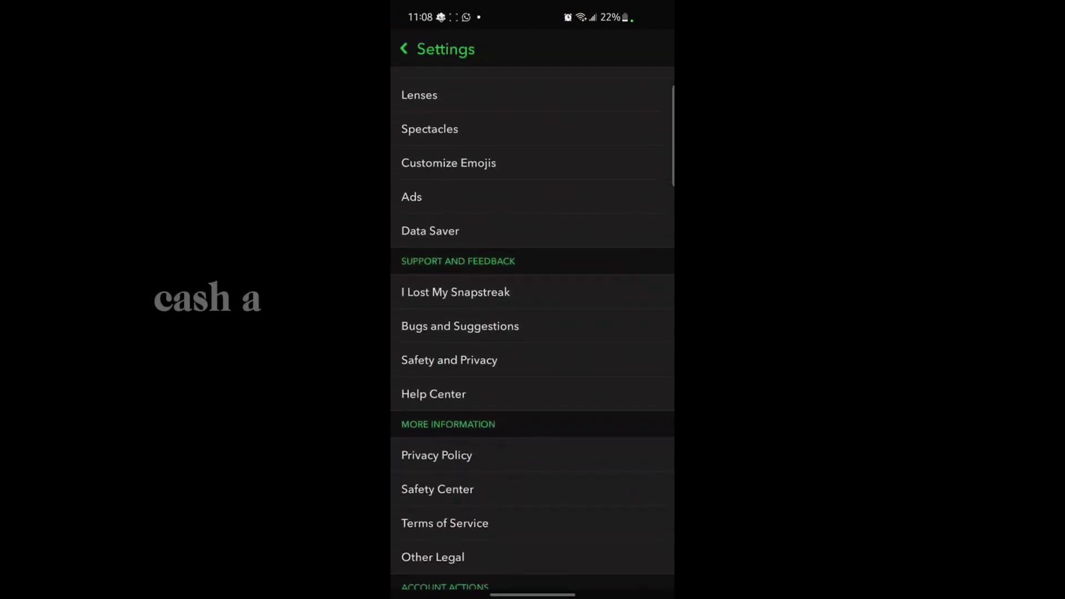
scroll(601, 393, down, 1)
scroll(602, 393, down, 5)
scroll(602, 392, down, 1)
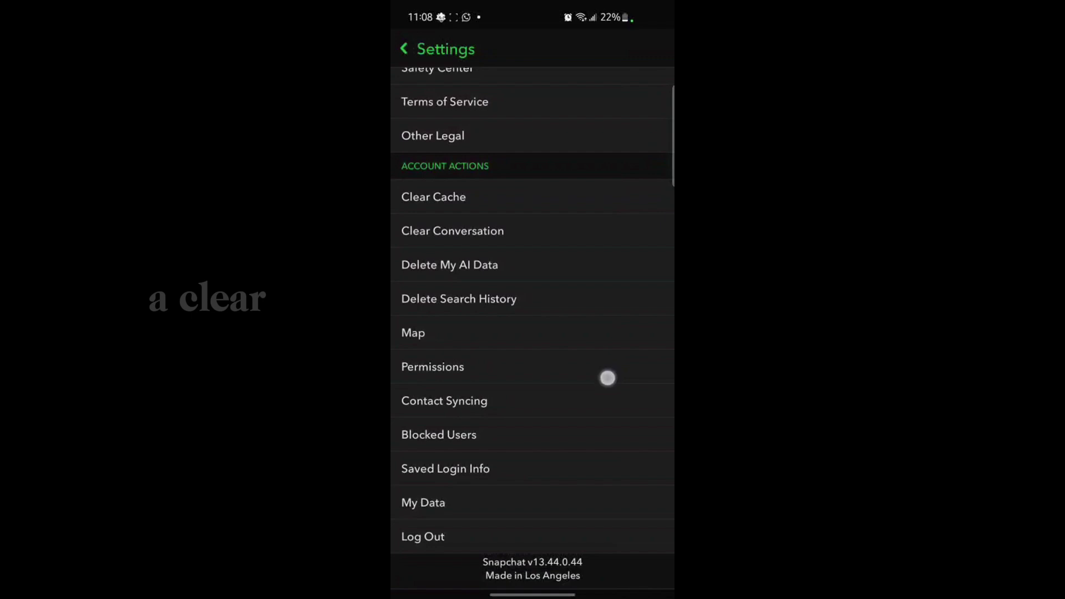
scroll(608, 377, up, 1)
Use Clear Cache under Account Actions and confirm with Continue.
click(424, 288)
click(577, 329)
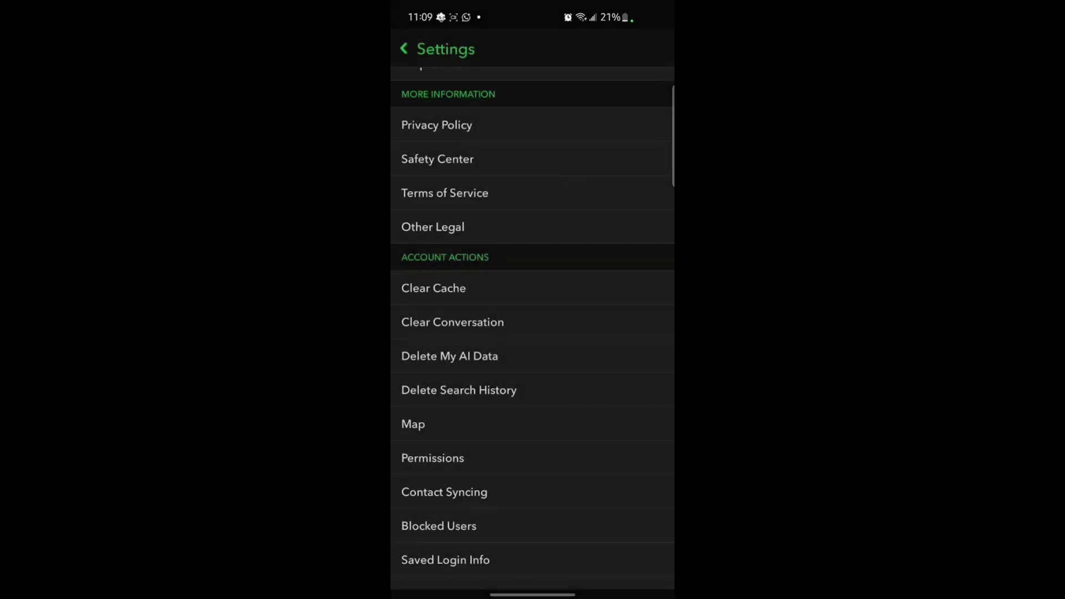
Go from the app drawer to Android Settings, search 'sna', and choose Snapchat's App info result.
drag(533, 594, 532, 374)
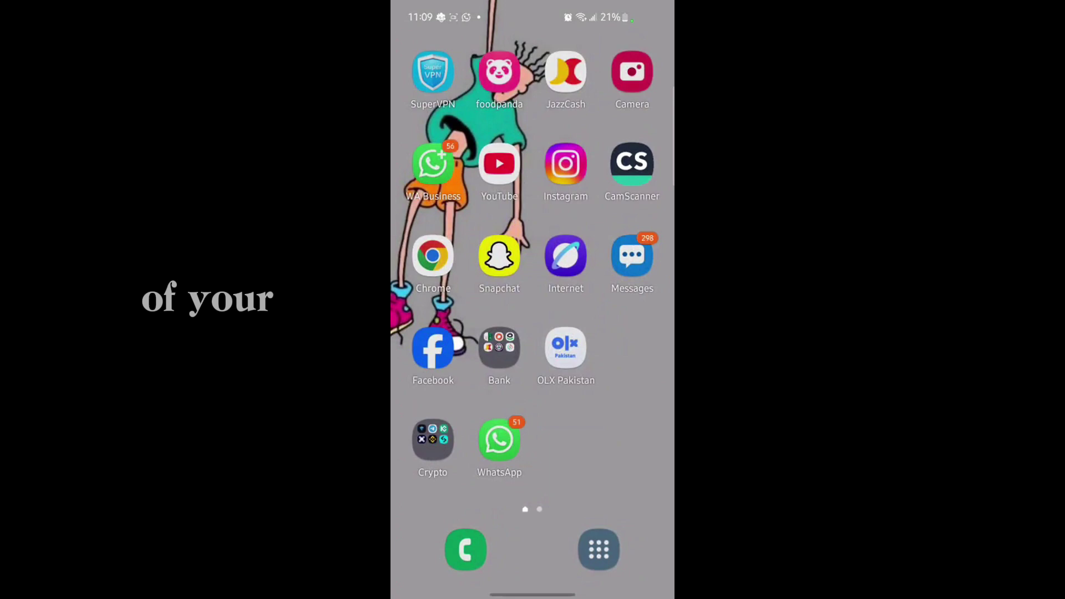
drag(533, 458, 532, 209)
click(433, 209)
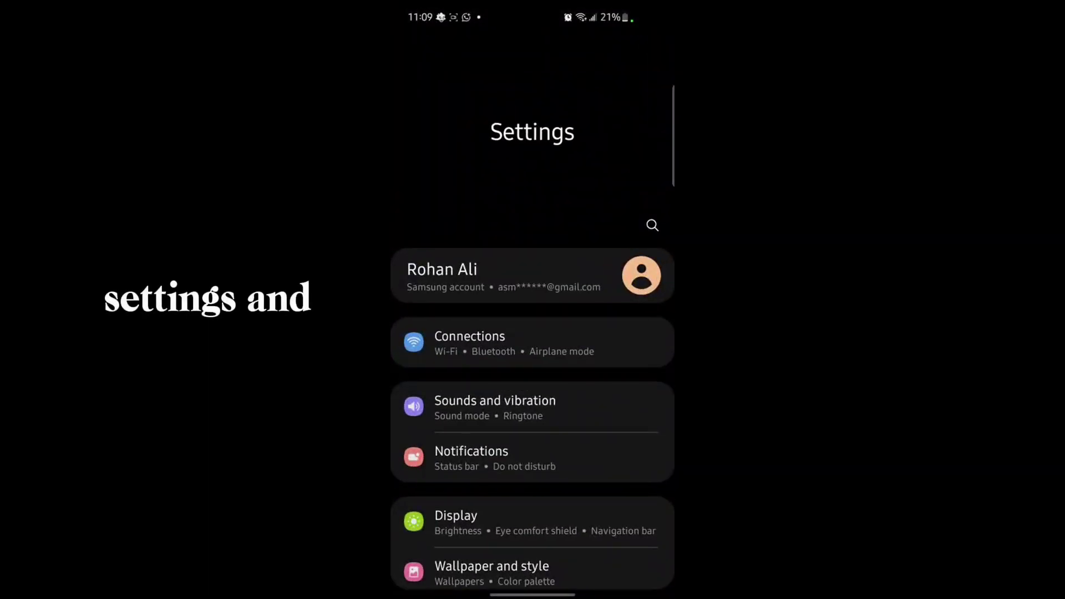
click(653, 225)
click(432, 63)
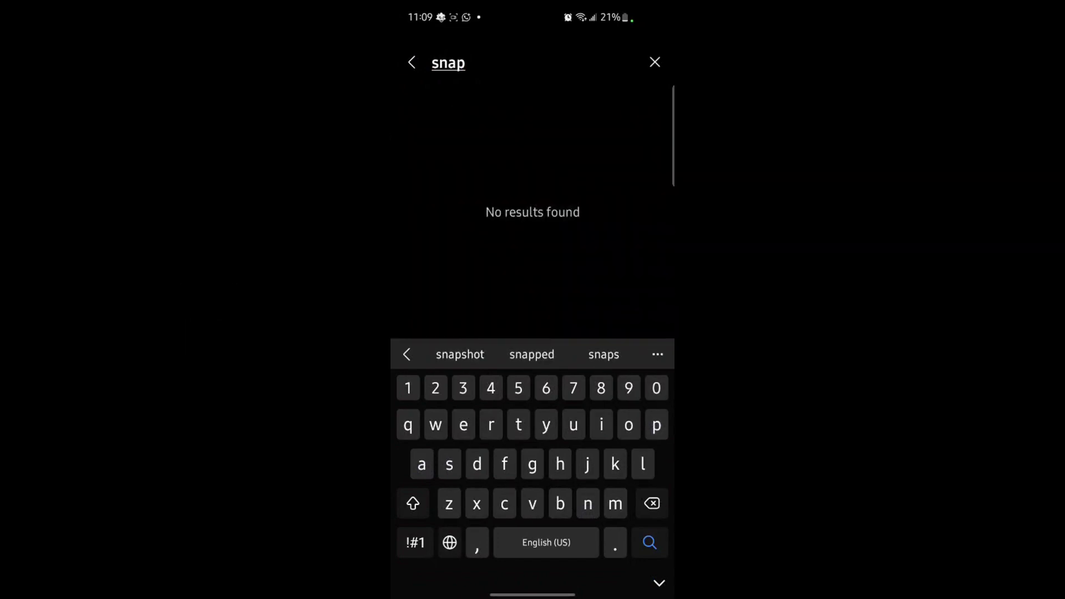
key(BackSpace)
click(466, 283)
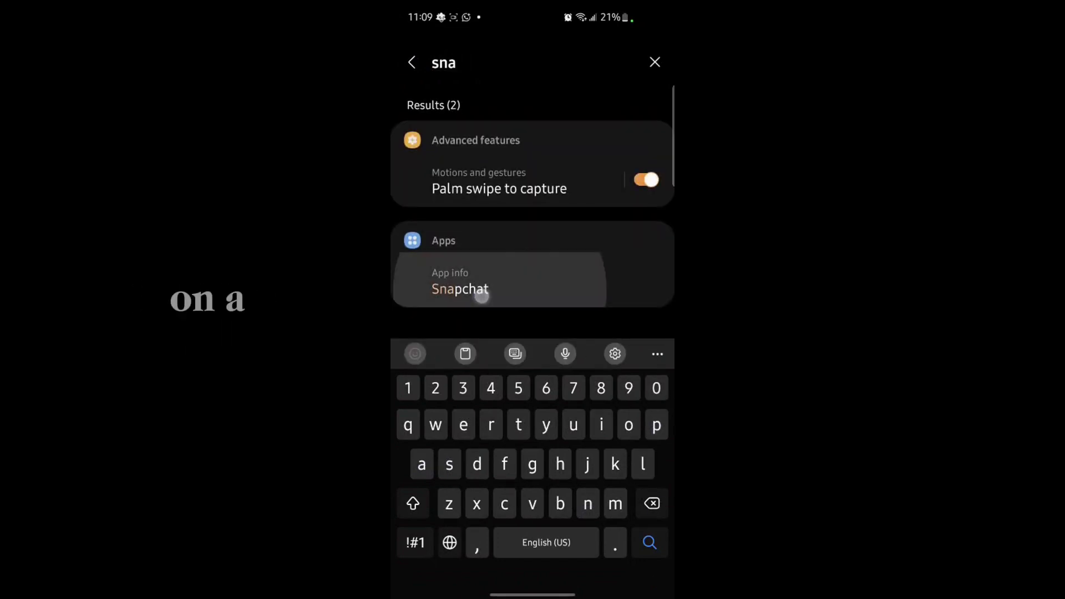
scroll(513, 395, down, 3)
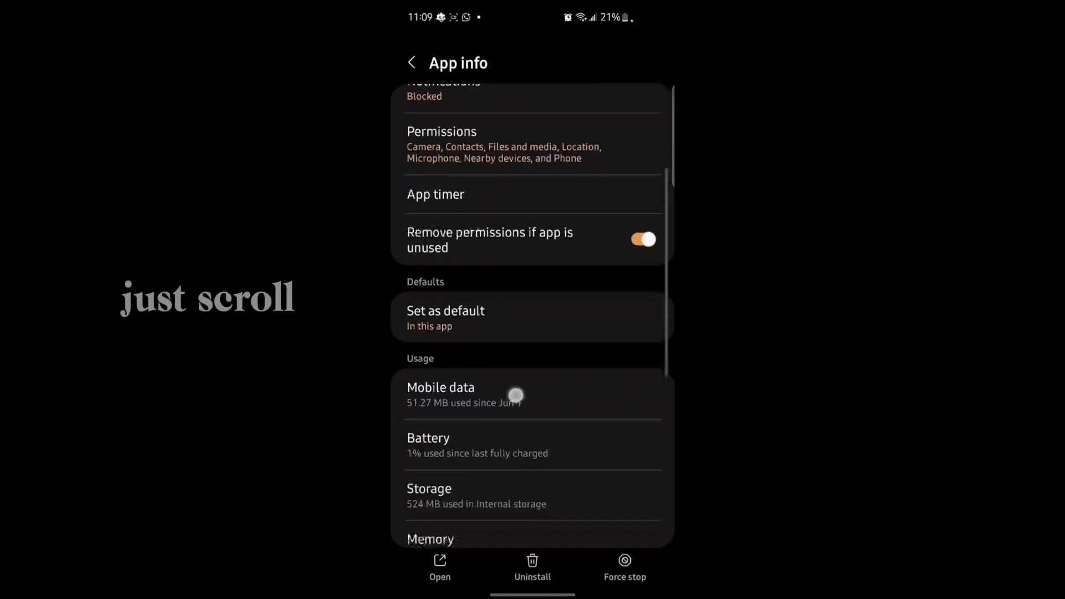
scroll(518, 352, down, 3)
Clear Snapchat's cache on its Storage page so it reads 0 B, then swipe up to leave.
click(517, 352)
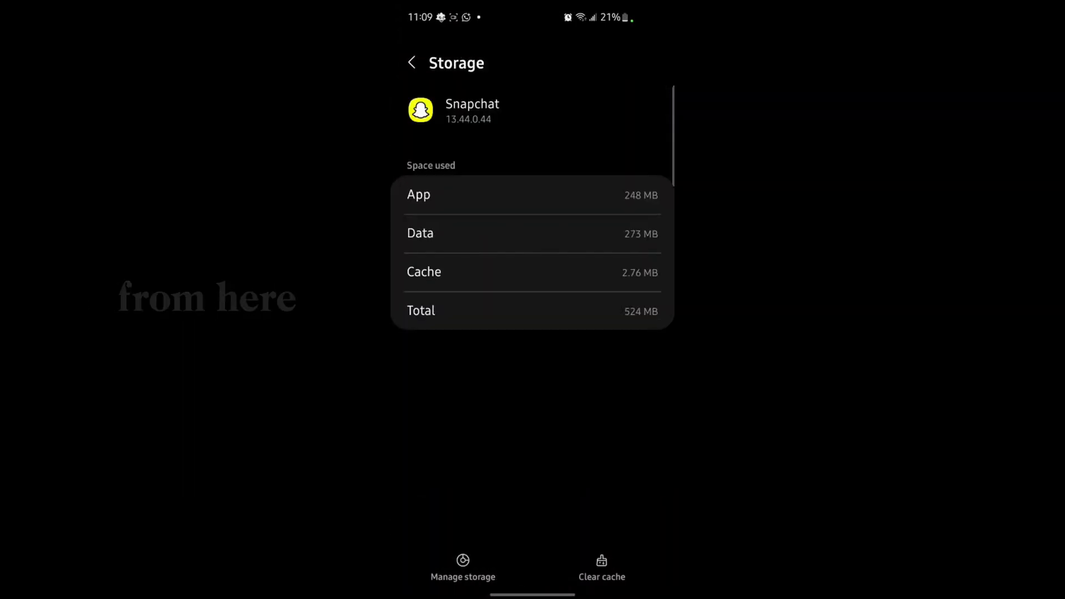
click(601, 568)
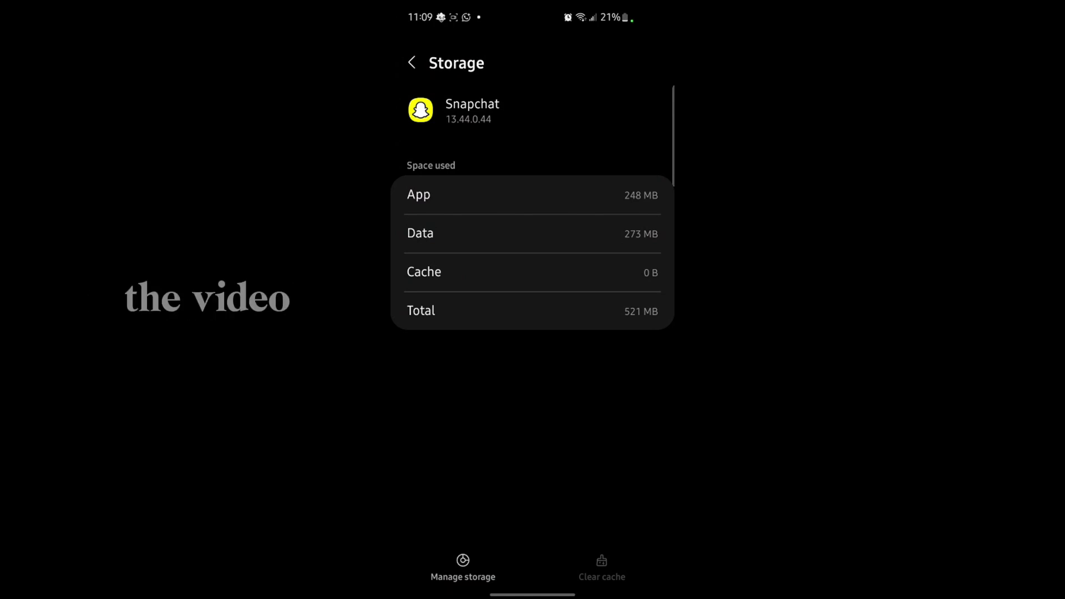
drag(533, 594, 540, 499)
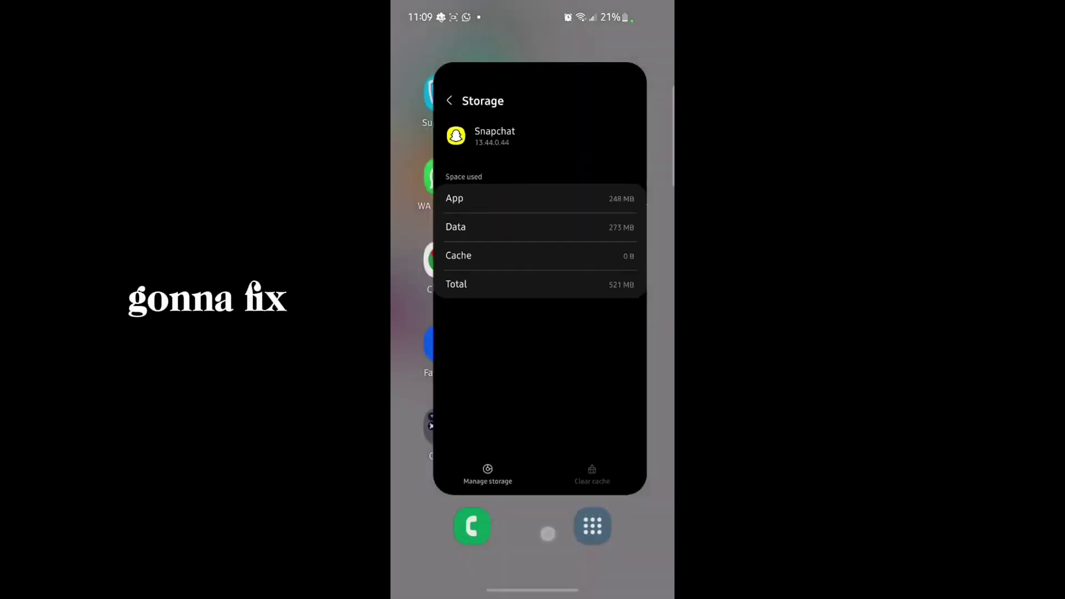